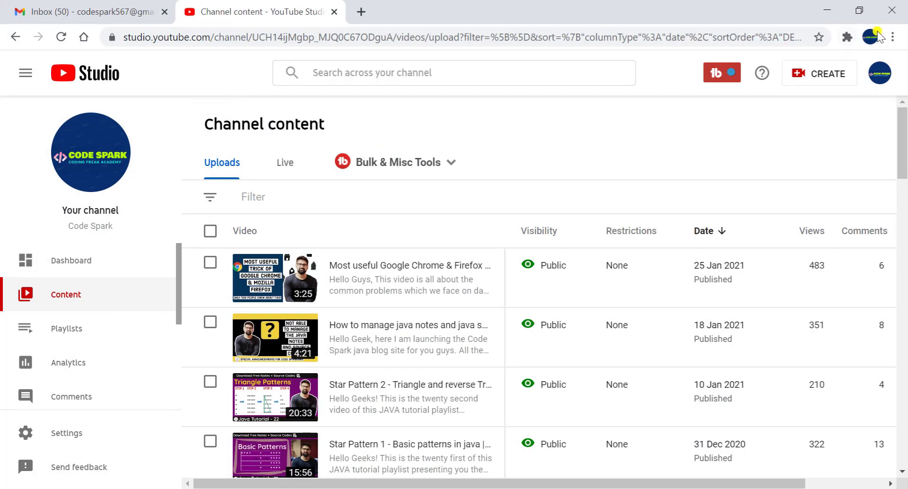
pyautogui.click(893, 36)
pyautogui.click(857, 91)
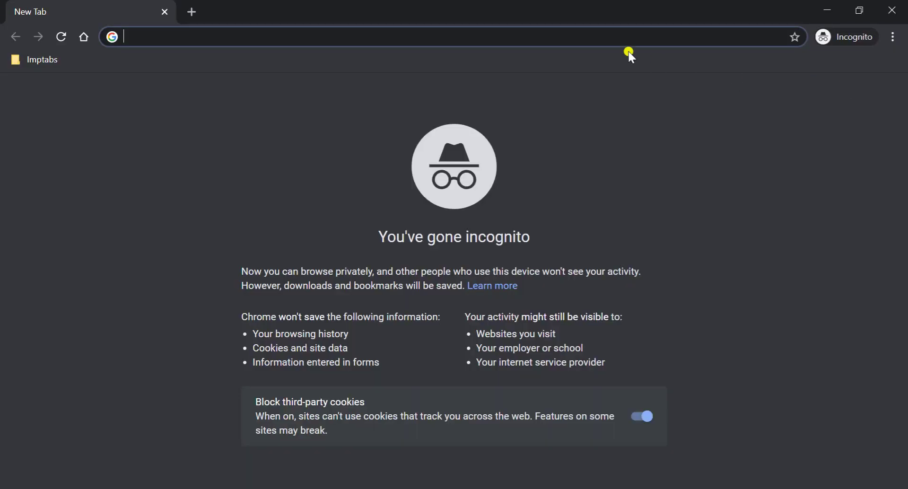
pyautogui.write('https://chrome.google.com/webstore/detail/off-the-record-history/djbaolpiihkcmmfjnjdmomeeheldhhdp?hl=en')
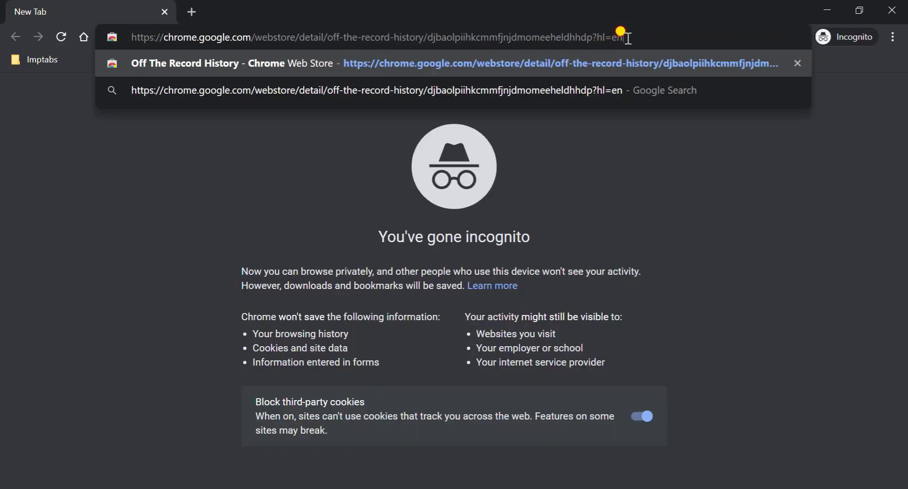
pyautogui.moveTo(623, 37); pyautogui.dragTo(517, 39)
pyautogui.click(635, 37)
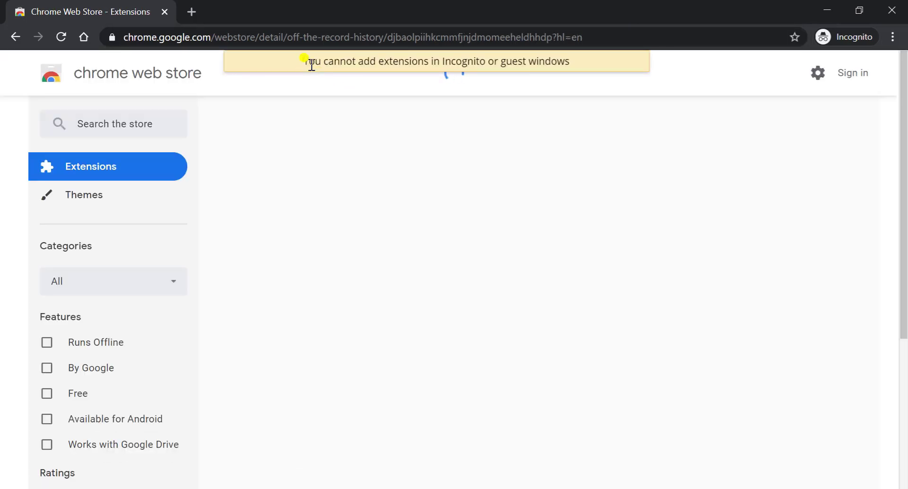
pyautogui.moveTo(304, 60); pyautogui.dragTo(570, 60)
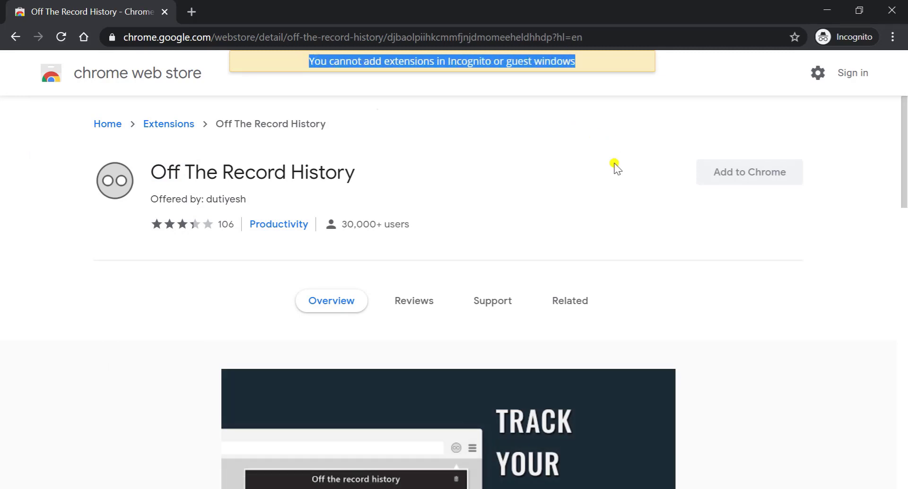
pyautogui.click(891, 11)
pyautogui.click(362, 11)
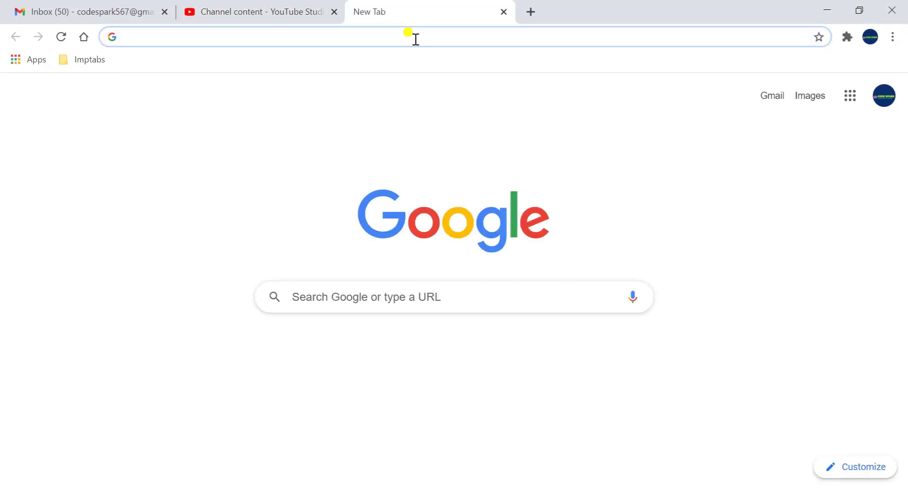
pyautogui.write('https://chrome.google.com/webstore/detail/off-the-record-history/djbaolpiihkcmmfjnjdmomeeheldhhdp?hl=en')
pyautogui.press('Return')
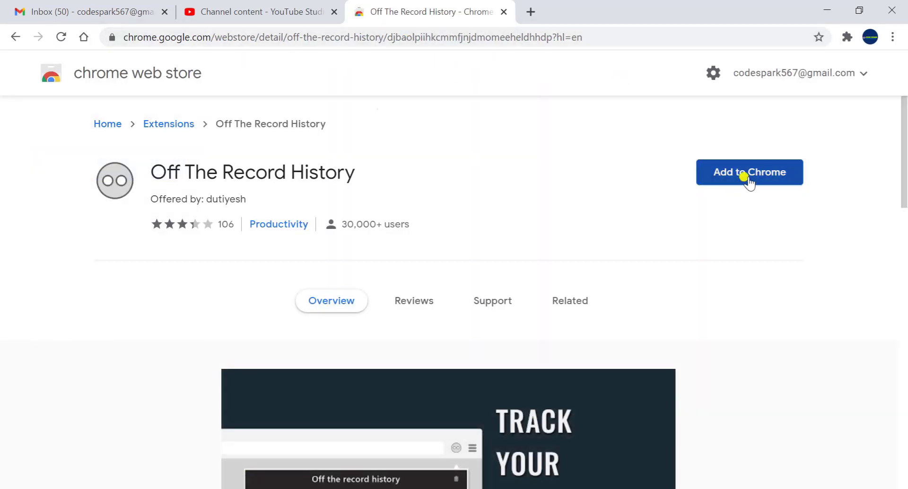
pyautogui.click(746, 176)
pyautogui.click(478, 156)
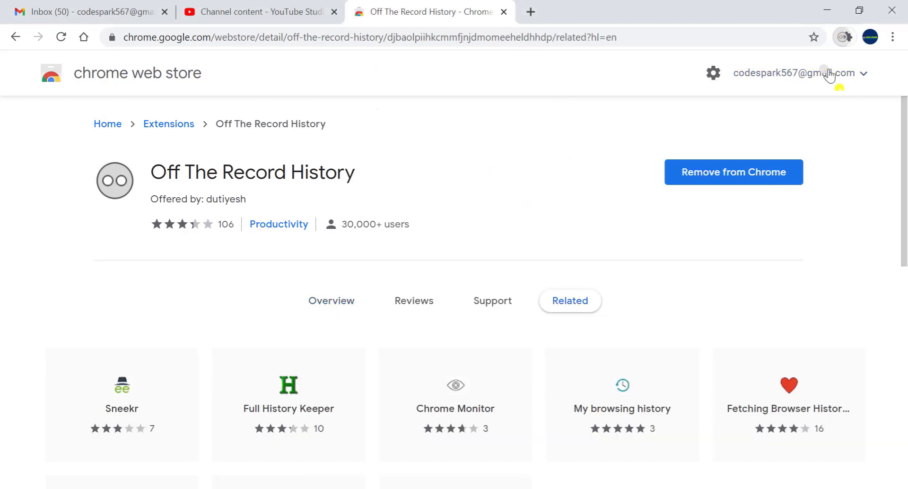
pyautogui.click(823, 57)
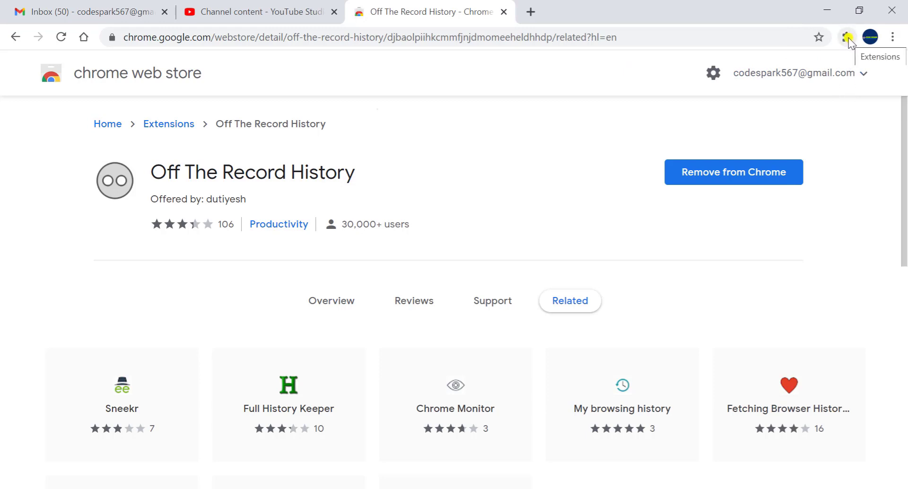
# Pin the Off The Record History extension and allow it in incognito mode.
pyautogui.click(848, 38)
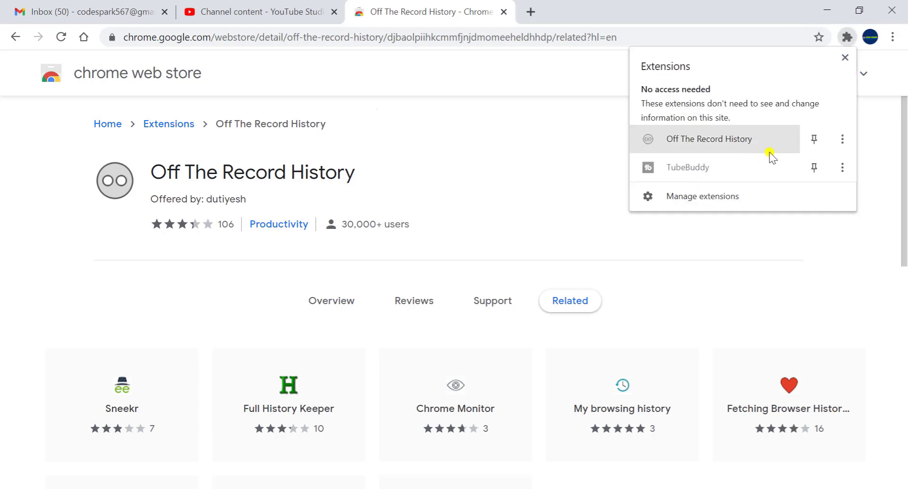
pyautogui.click(814, 140)
pyautogui.click(843, 141)
pyautogui.click(810, 249)
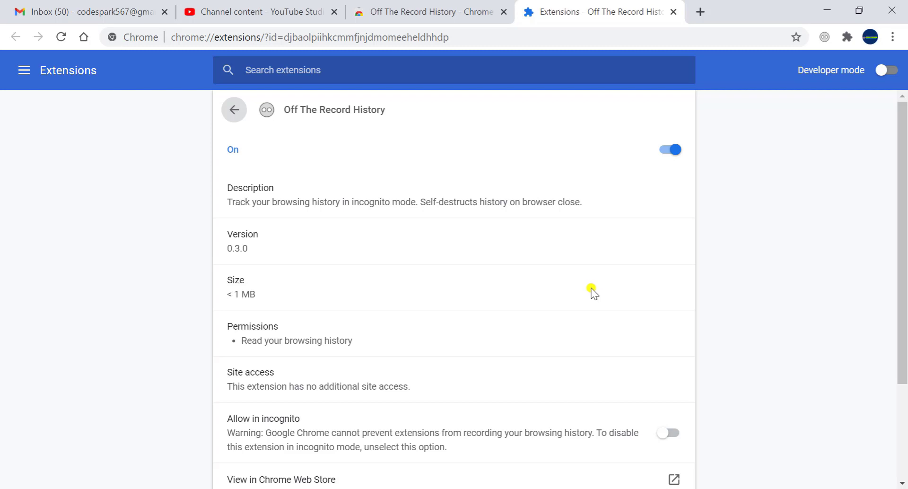
pyautogui.scroll(-1, 594, 291)
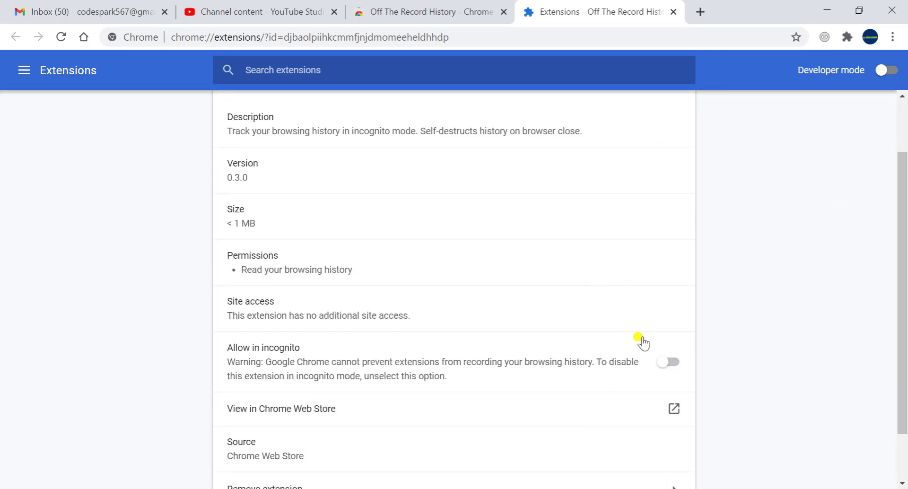
pyautogui.click(676, 363)
# Open a new incognito window and check the Off The Record History extension in it.
pyautogui.click(894, 37)
pyautogui.click(865, 32)
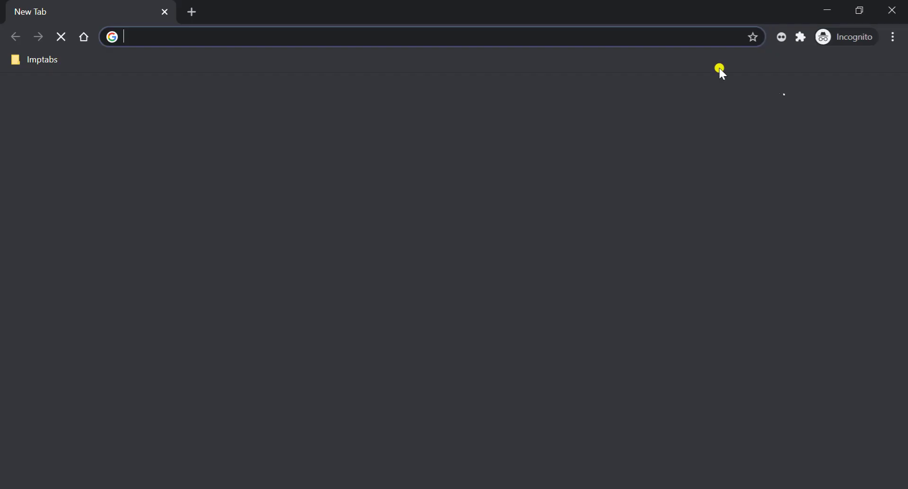
pyautogui.click(778, 40)
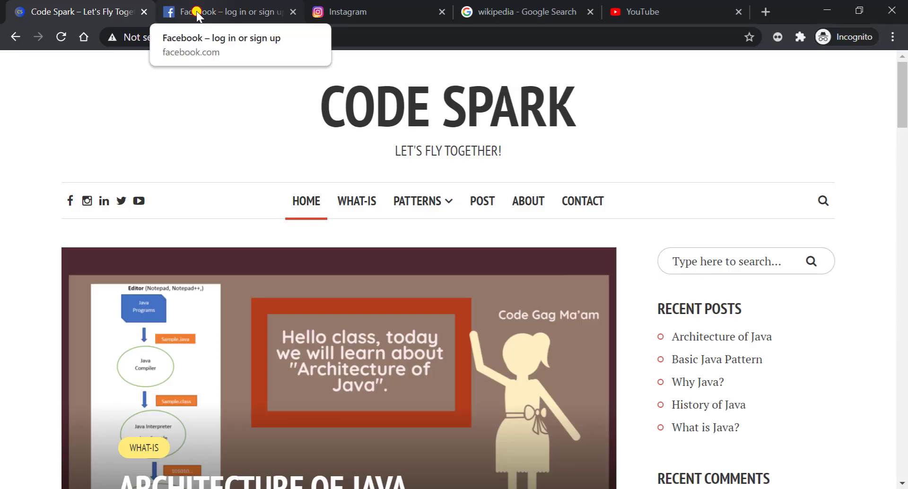
# Look through the open Facebook, Instagram, wikipedia search and YouTube tabs, and close the Instagram tab.
pyautogui.click(197, 11)
pyautogui.click(377, 9)
pyautogui.click(517, 10)
pyautogui.click(619, 14)
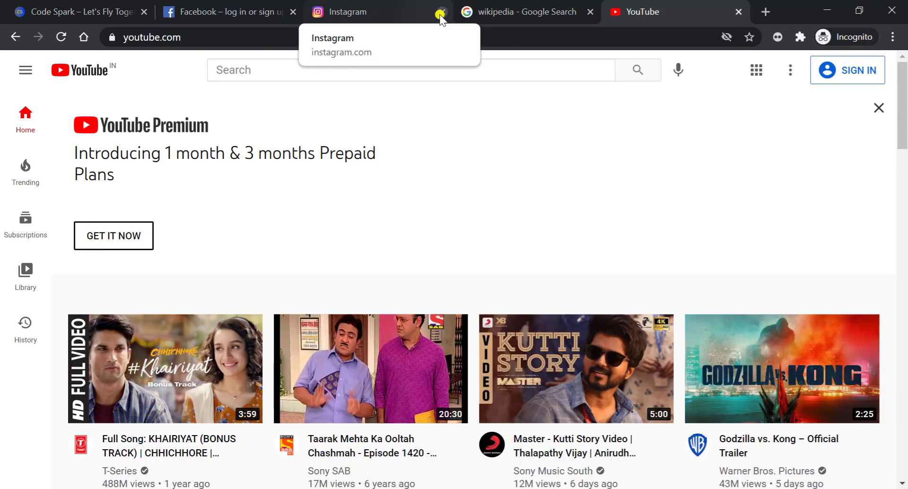
pyautogui.click(440, 12)
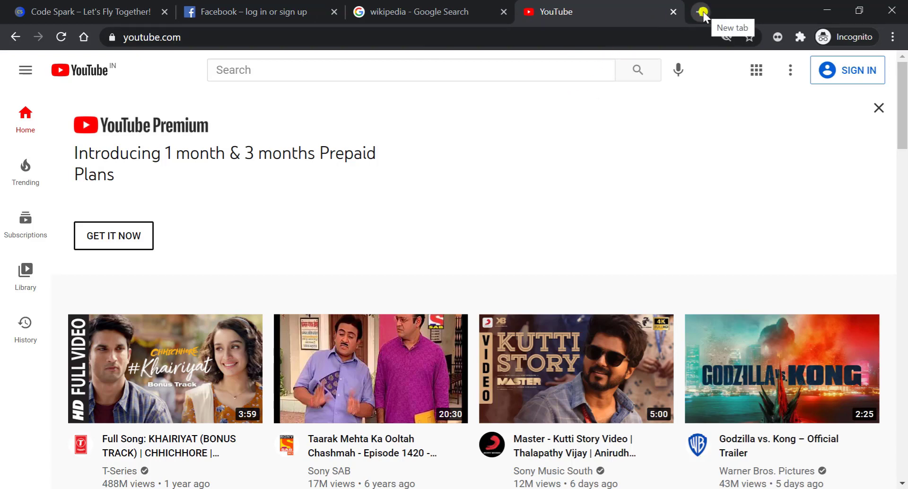
# Open a new incognito tab and reopen Instagram from the recently closed list of Off The Record History.
pyautogui.click(703, 12)
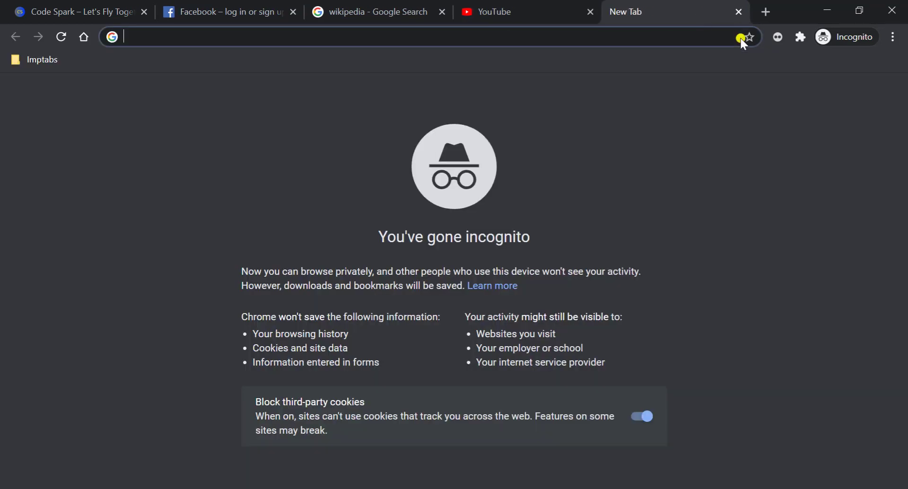
pyautogui.click(777, 37)
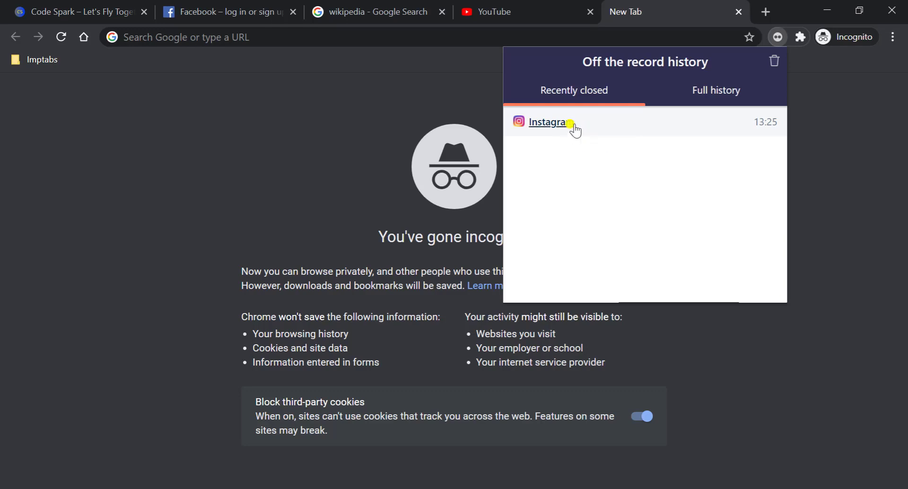
pyautogui.click(549, 134)
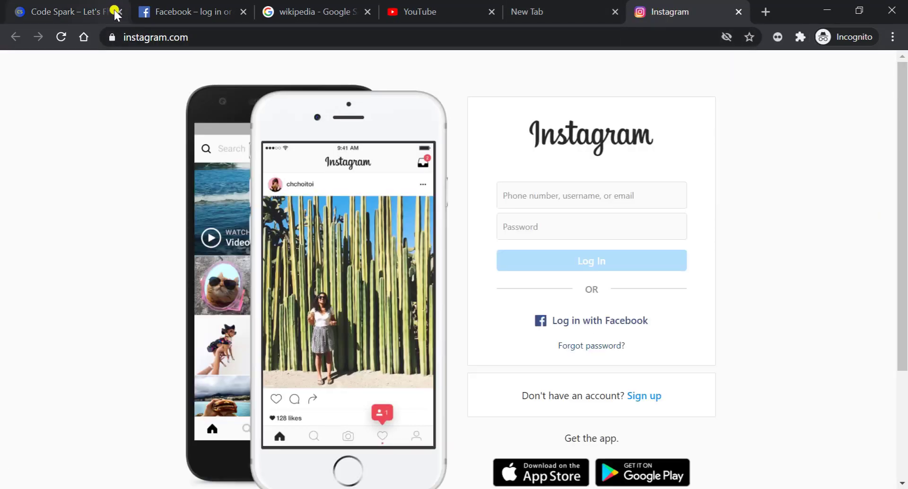
# Close the Code Spark tab and show the recently closed list and full history in Off The Record History.
pyautogui.click(97, 10)
pyautogui.click(118, 11)
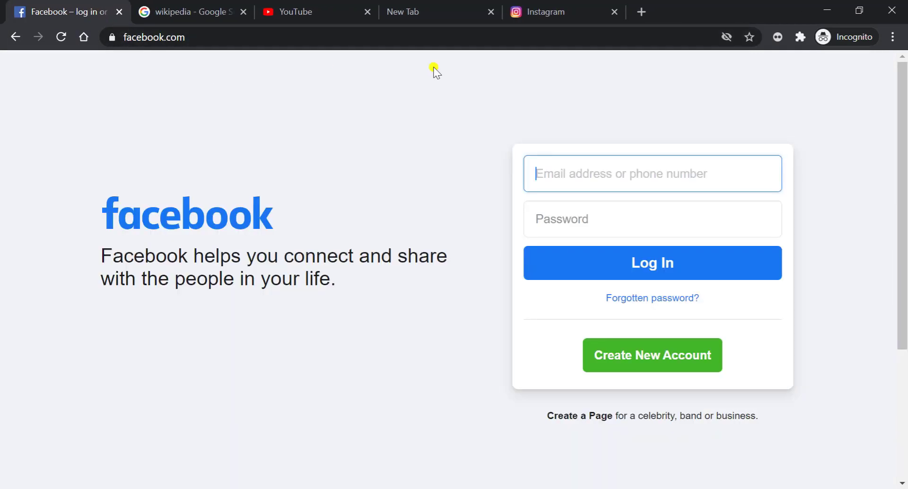
pyautogui.click(777, 37)
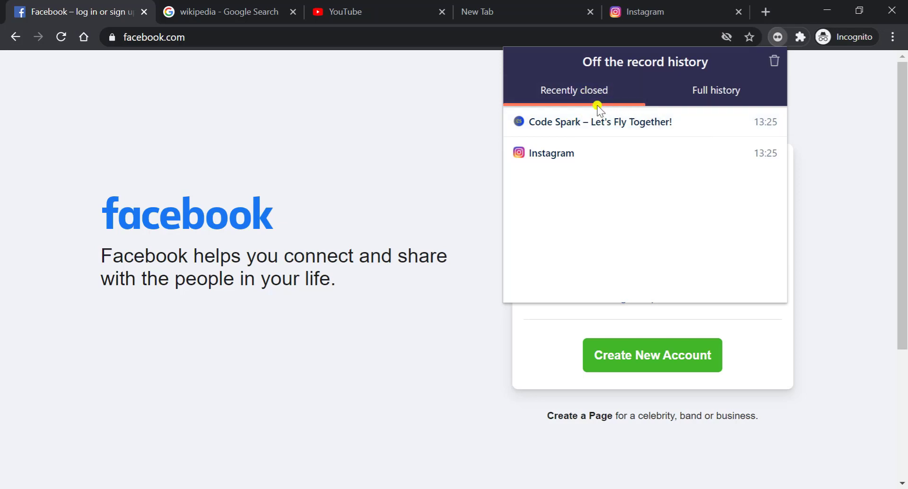
pyautogui.click(703, 101)
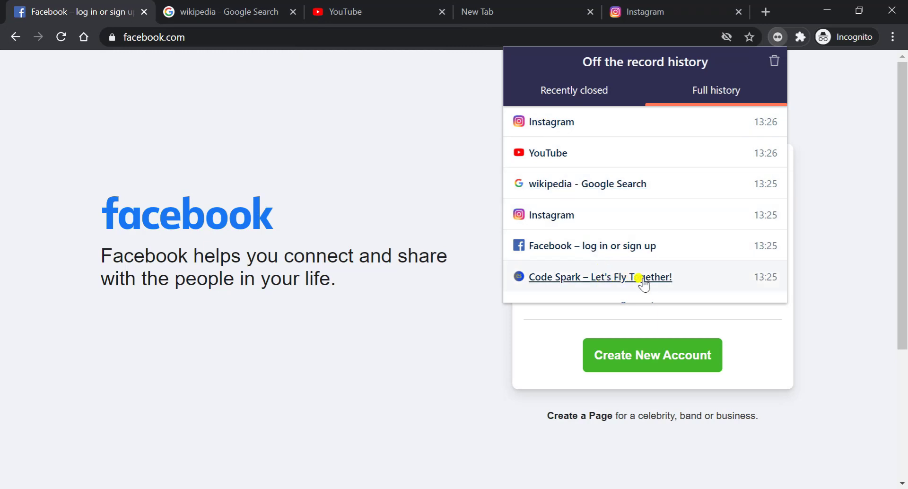
# Delete all records in Off The Record History and check its recently closed list.
pyautogui.click(774, 62)
pyautogui.click(577, 90)
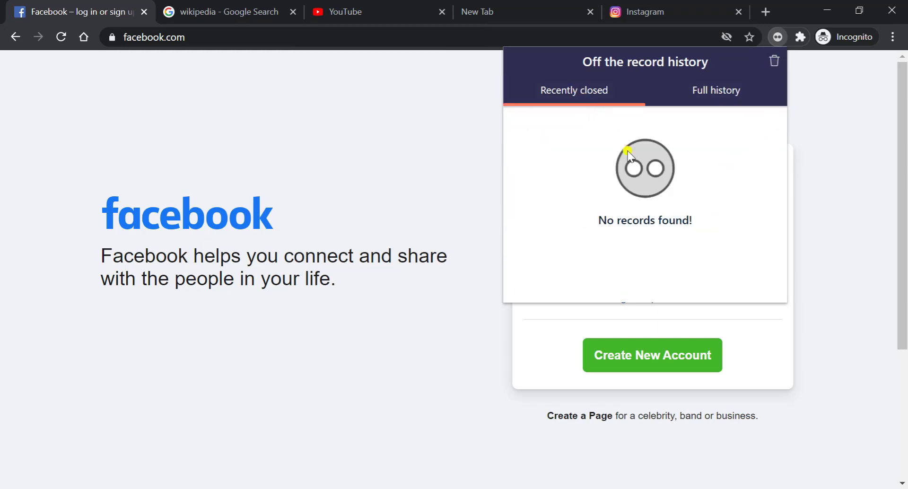